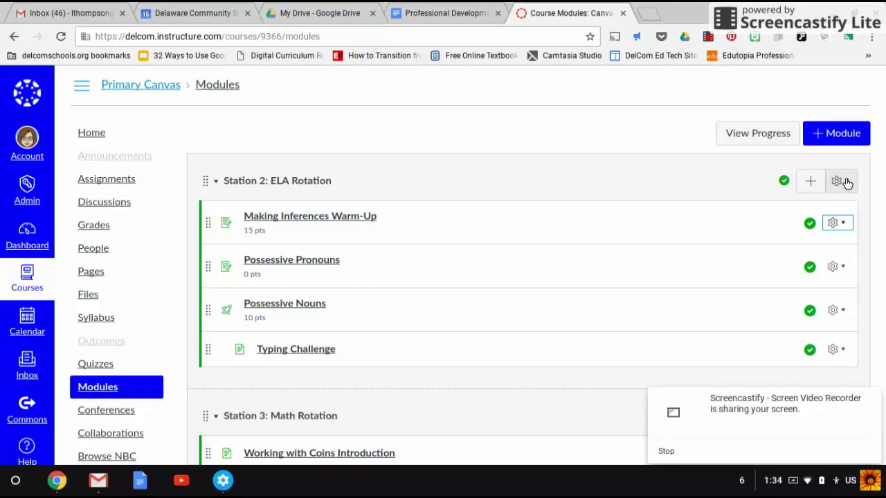
{"action": "left_click", "coordinate": [841, 181]}
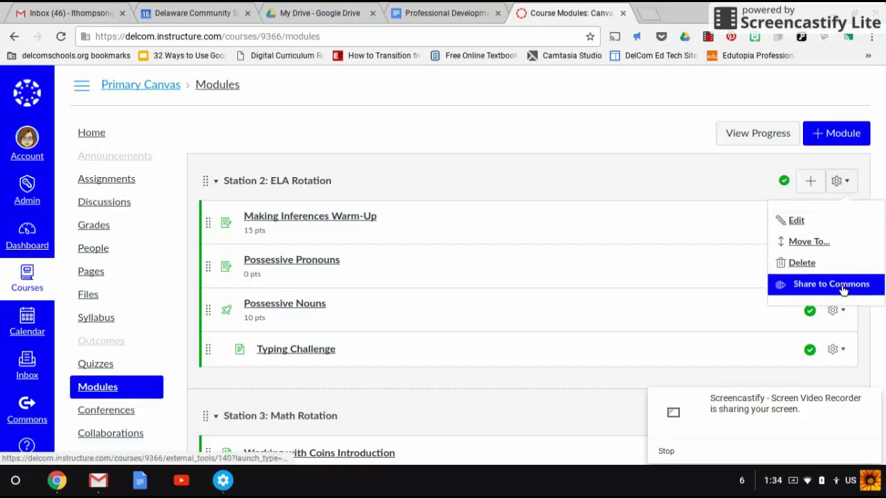
{"action": "left_click", "coordinate": [874, 167]}
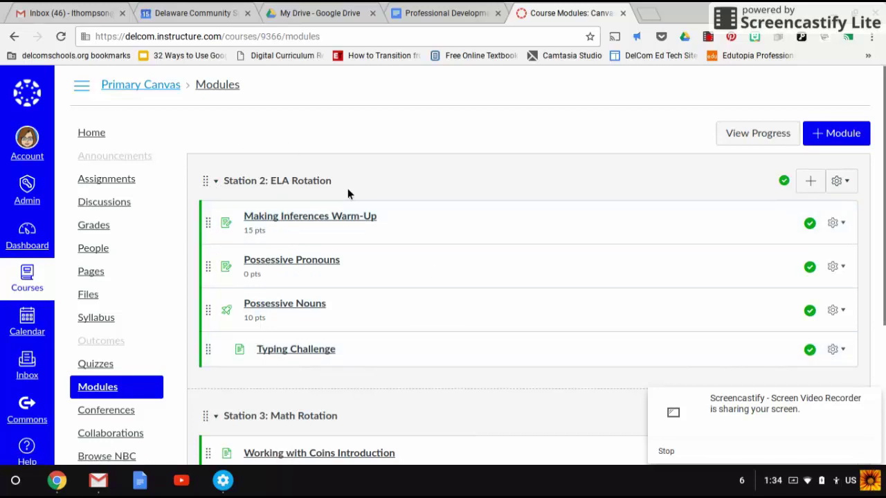
{"action": "left_click", "coordinate": [839, 182]}
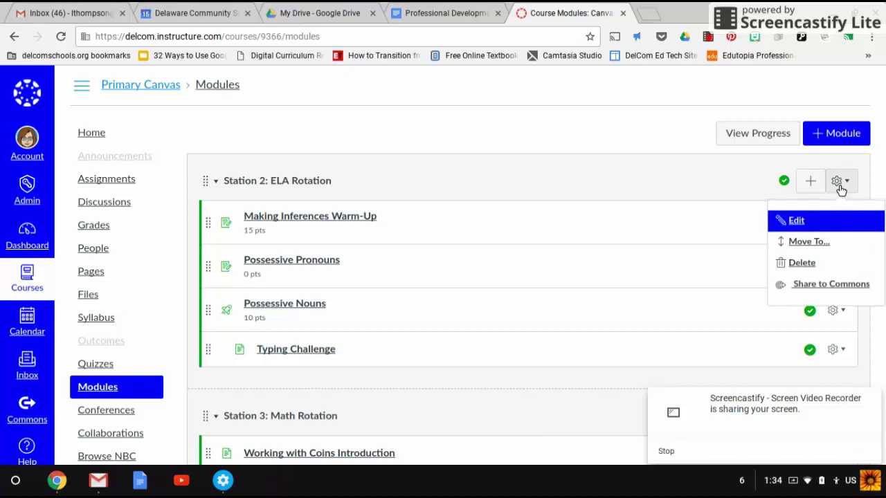
{"action": "left_click", "coordinate": [661, 145]}
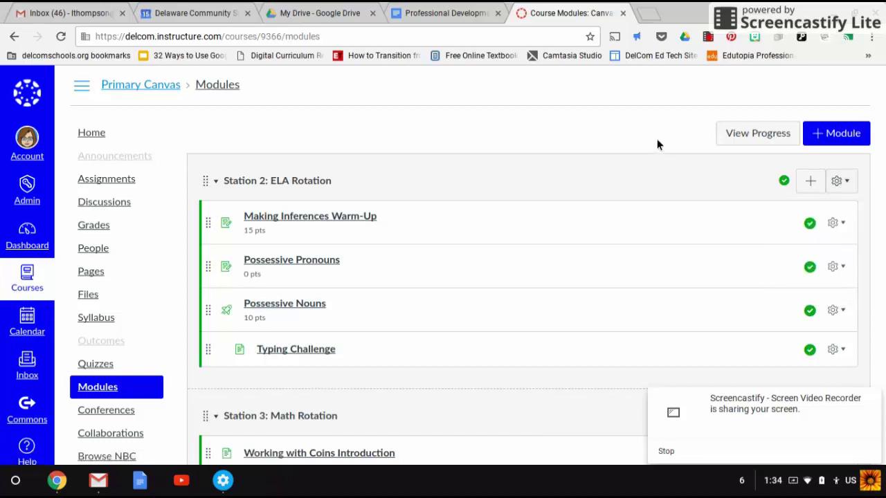
{"action": "left_click", "coordinate": [837, 311]}
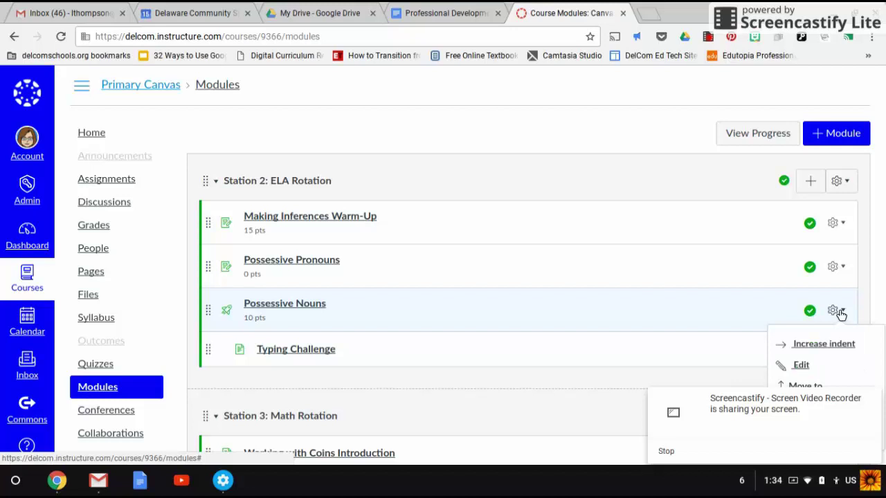
{"action": "left_click", "coordinate": [839, 312]}
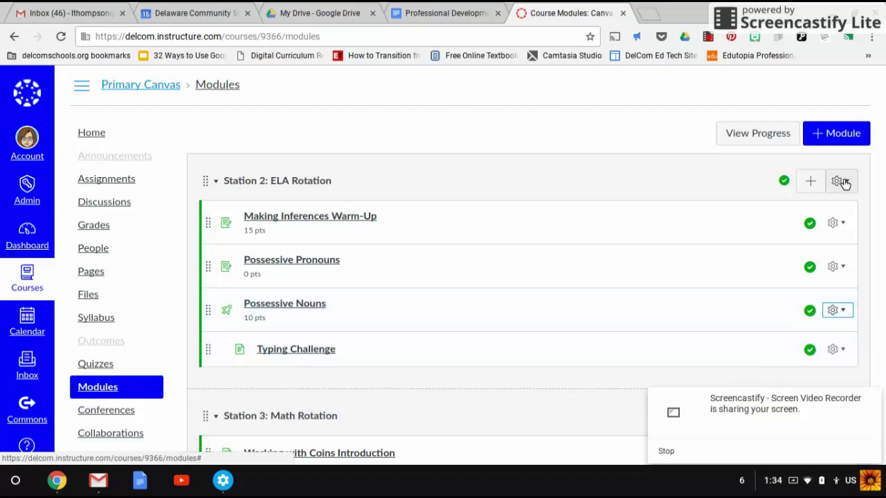
Start sharing the Station 2: ELA Rotation module to Commons and make it available to all of Delaware Community School District
{"action": "left_click", "coordinate": [842, 182]}
{"action": "left_click", "coordinate": [824, 284]}
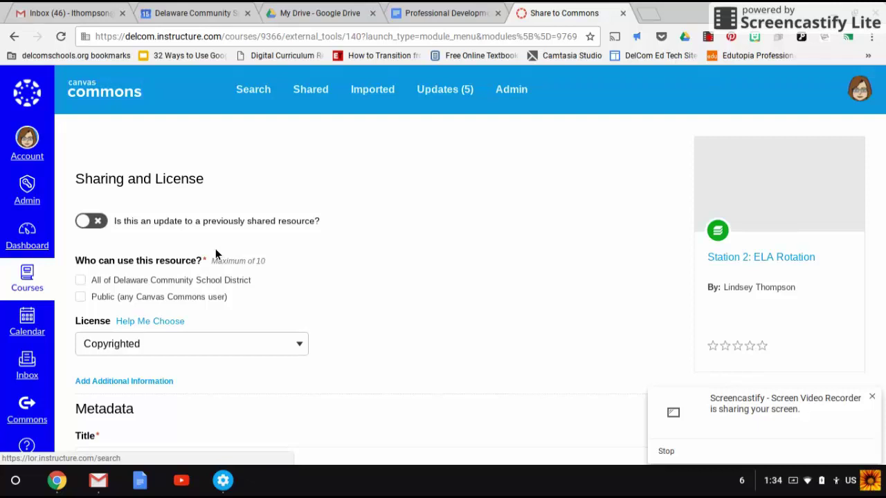
{"action": "left_click", "coordinate": [81, 282]}
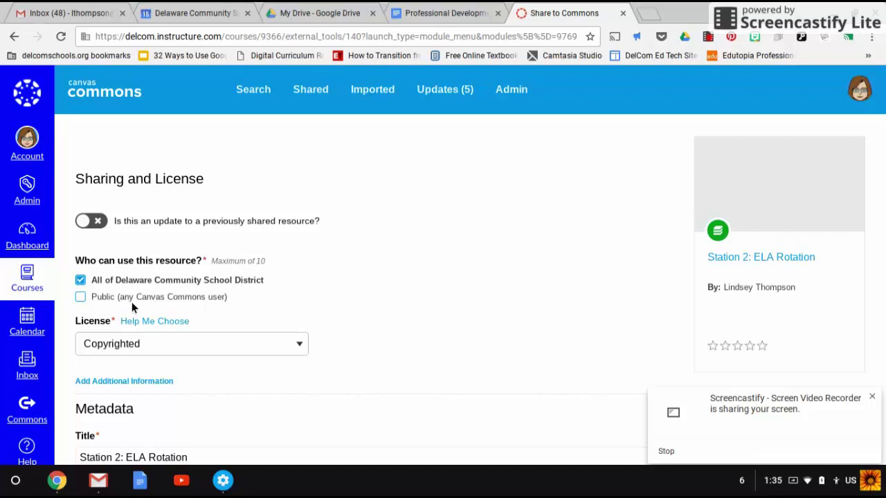
Shorten the shared resource's title to "ELA Rotation" by removing the station prefix
{"action": "scroll", "coordinate": [132, 302], "scroll_direction": "down", "scroll_amount": 3}
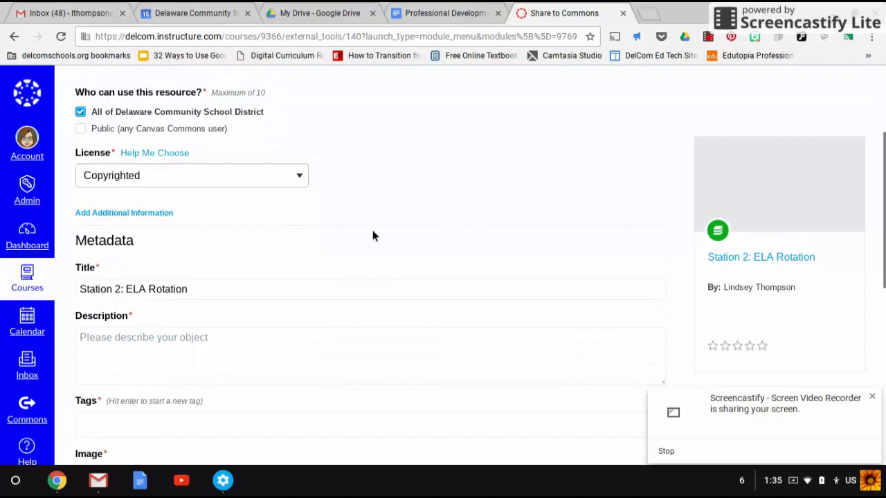
{"action": "scroll", "coordinate": [370, 235], "scroll_direction": "down", "scroll_amount": 3}
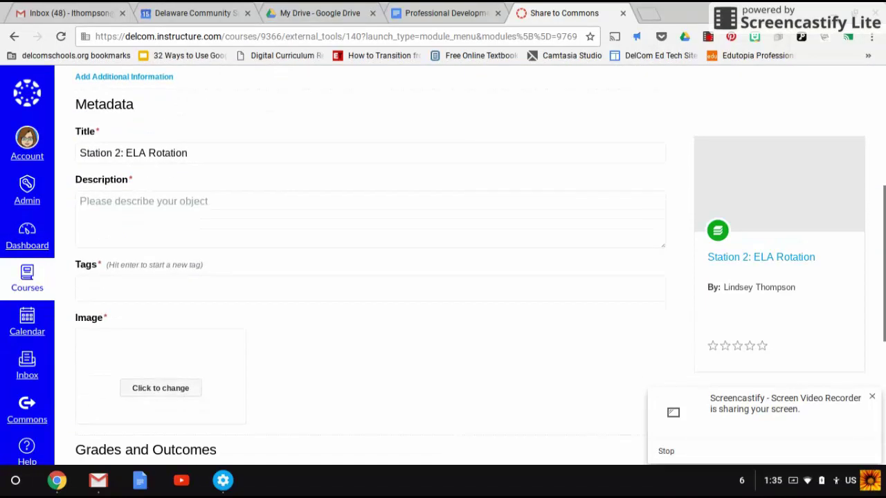
{"action": "left_click", "coordinate": [312, 143]}
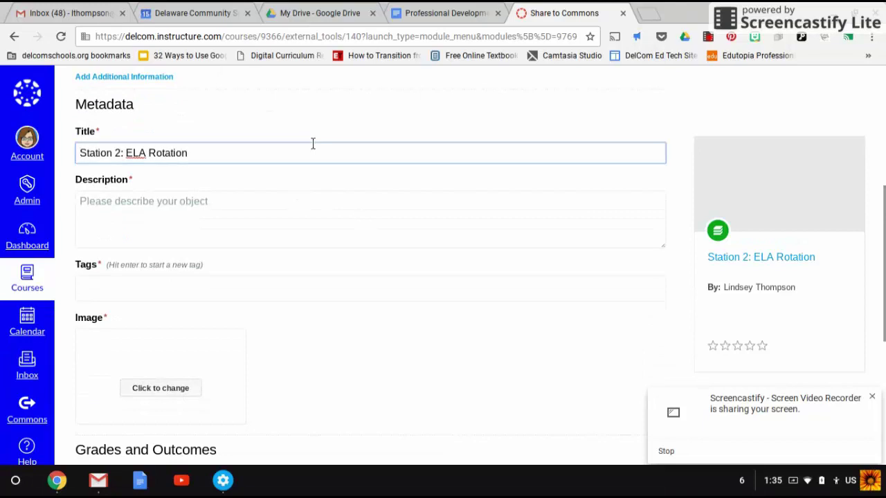
{"action": "left_click_drag", "start_coordinate": [125, 152], "coordinate": [75, 153]}
{"action": "key", "text": "BackSpace"}
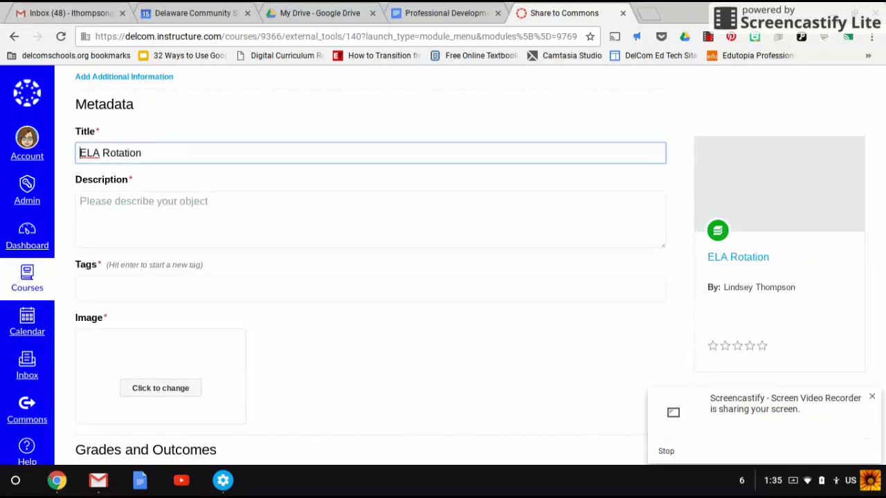
Enter "ELA Rotation" as the description of the shared resource
{"action": "left_click", "coordinate": [201, 246]}
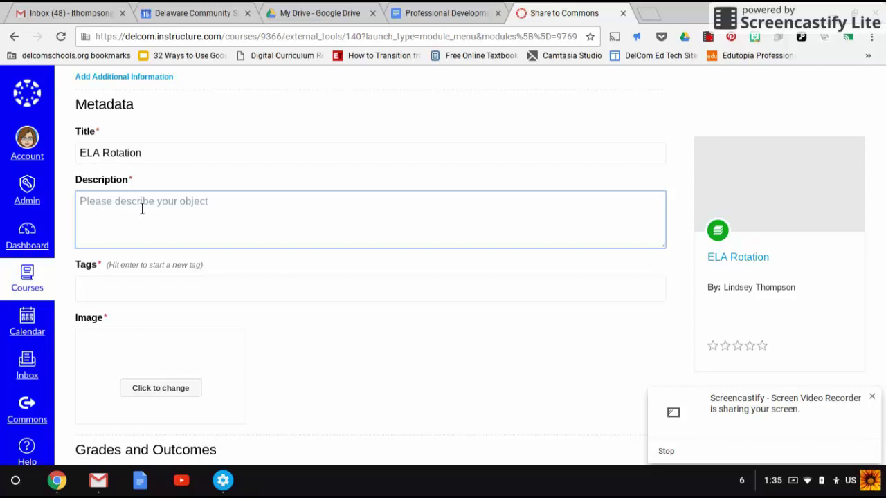
{"action": "type", "text": "El"}
{"action": "key", "text": "BackSpace"}
{"action": "type", "text": "LA "}
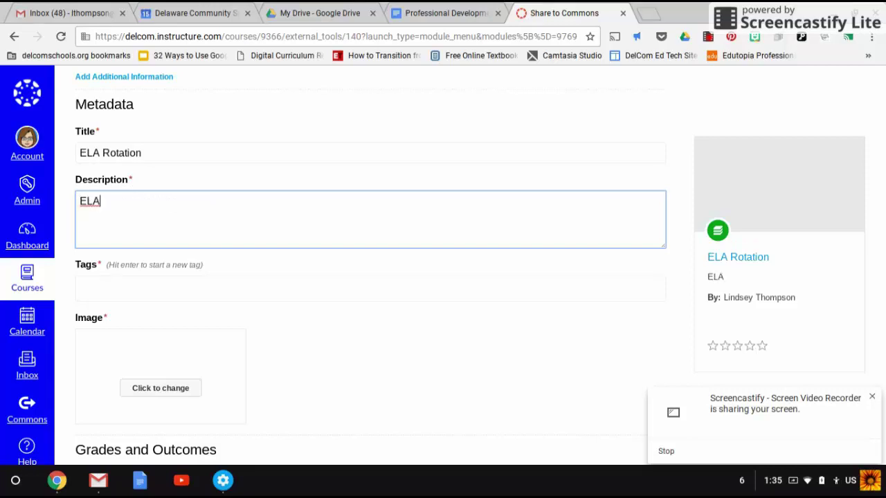
{"action": "type", "text": "Rotation"}
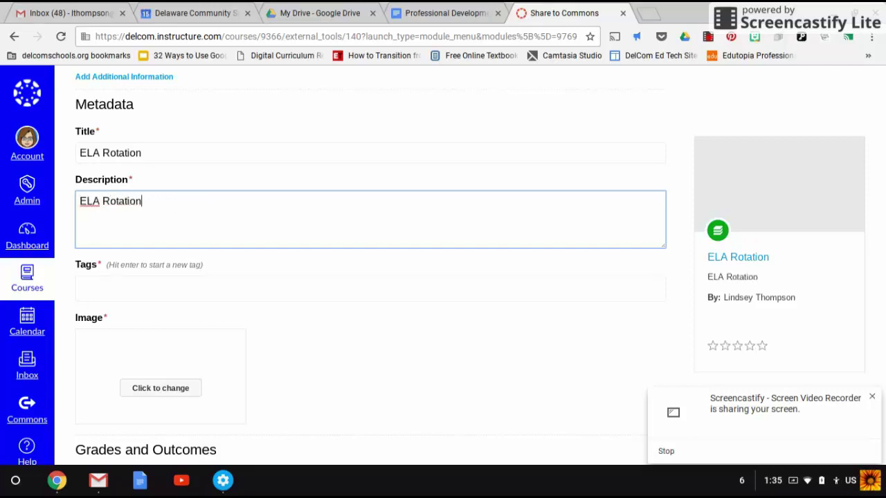
Add the tags "Possessive Nouns" and "Grammar" to the shared resource
{"action": "left_click", "coordinate": [116, 288]}
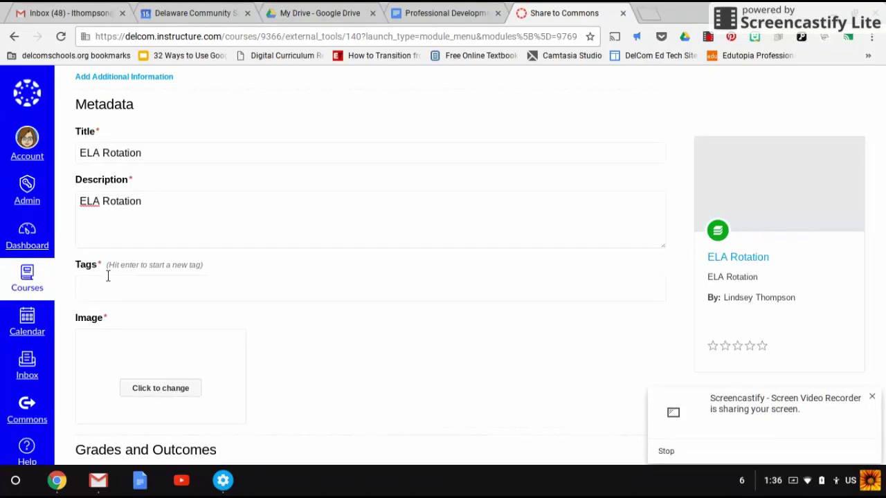
{"action": "type", "text": "Possessive Nouns"}
{"action": "key", "text": "Return"}
{"action": "type", "text": "Grag"}
{"action": "key", "text": "BackSpace"}
{"action": "type", "text": "mmar"}
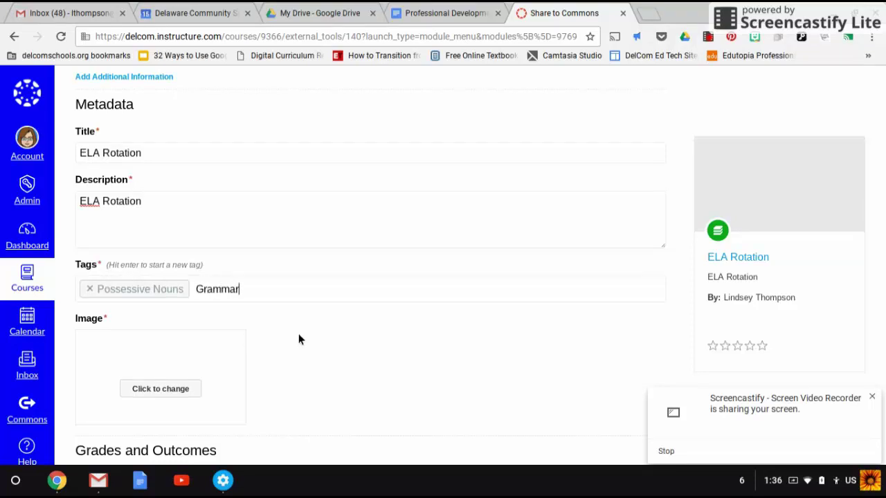
{"action": "key", "text": "Return"}
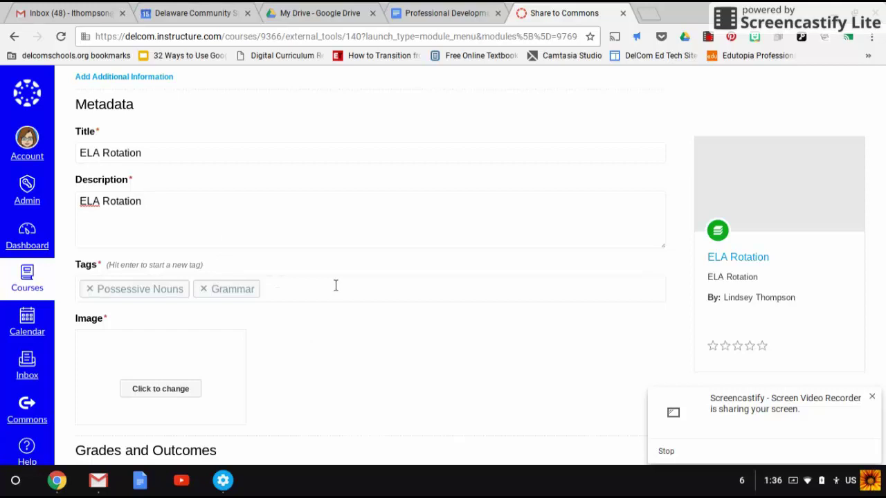
Choose the black-and-white leafy foliage picture from the Flickr results as the resource's image
{"action": "left_click", "coordinate": [192, 391]}
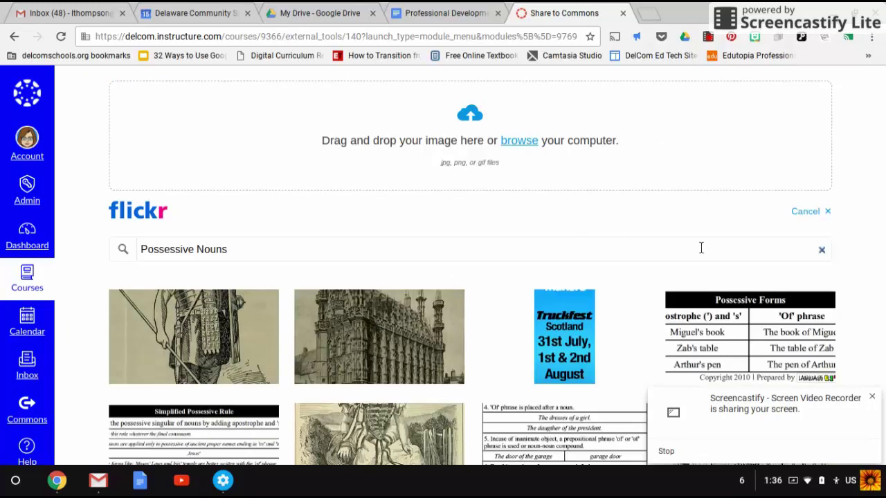
{"action": "scroll", "coordinate": [362, 251], "scroll_direction": "down", "scroll_amount": 5}
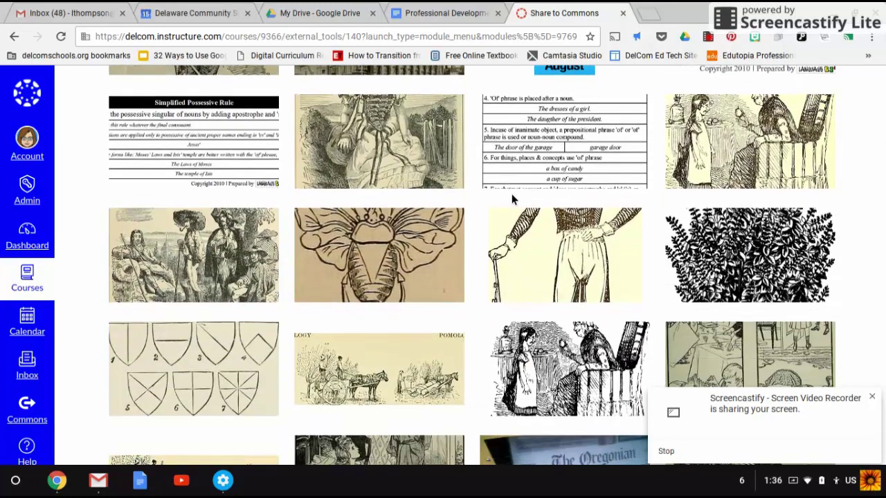
{"action": "left_click", "coordinate": [746, 246]}
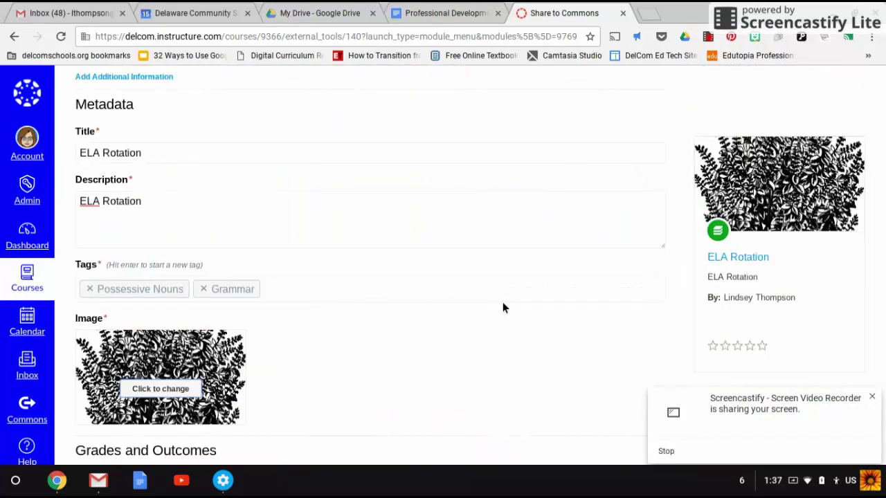
Set the grade range from 1st grade to 2nd grade and share the resource to Commons
{"action": "scroll", "coordinate": [503, 308], "scroll_direction": "down", "scroll_amount": 3}
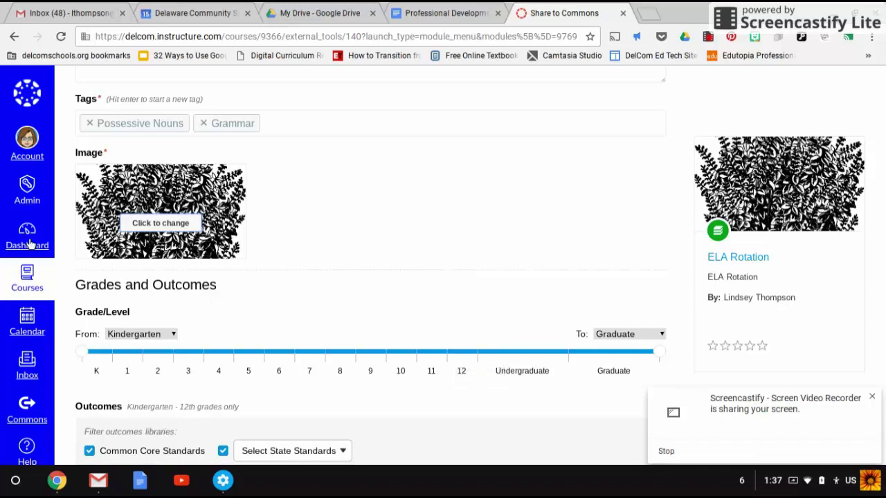
{"action": "left_click", "coordinate": [162, 353]}
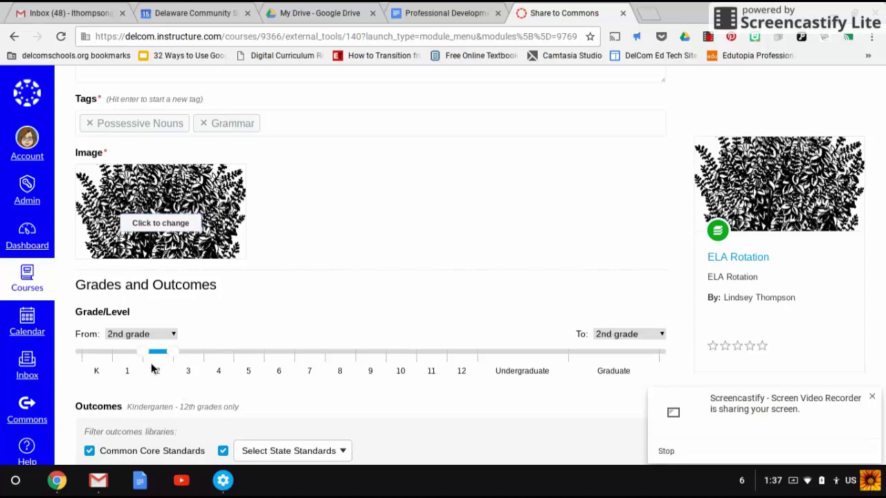
{"action": "left_click_drag", "start_coordinate": [151, 355], "coordinate": [115, 354]}
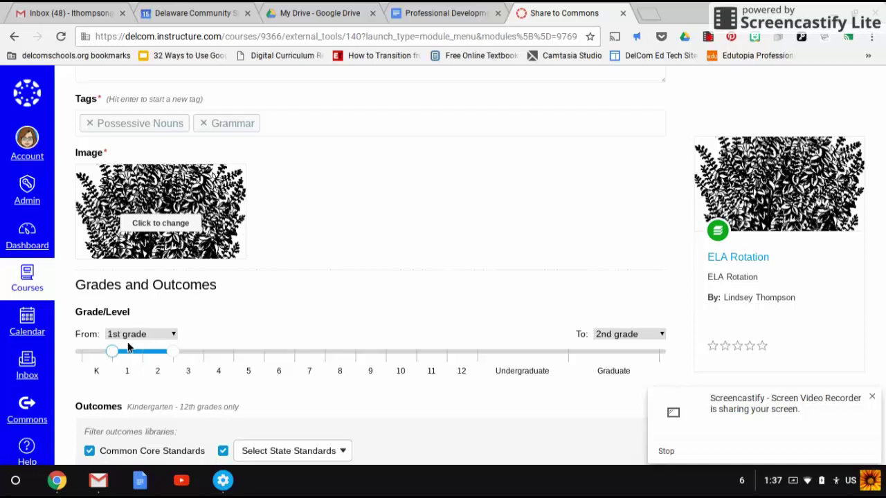
{"action": "scroll", "coordinate": [293, 413], "scroll_direction": "down", "scroll_amount": 3}
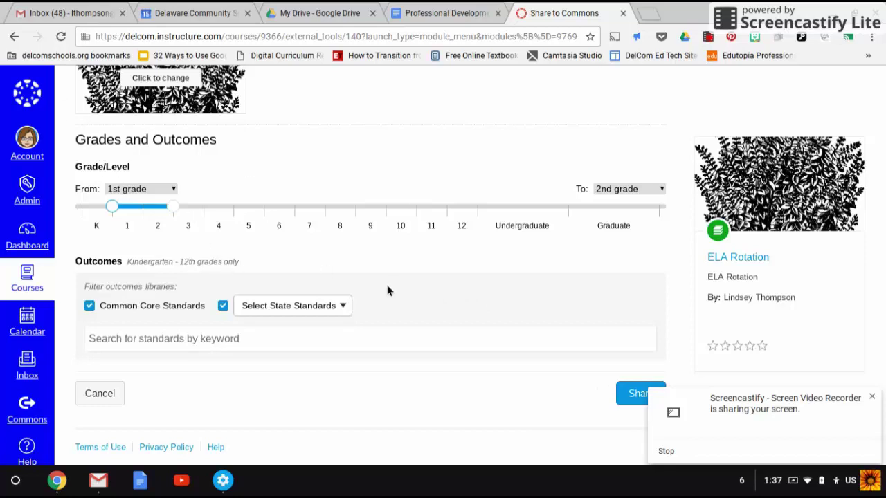
{"action": "left_click", "coordinate": [635, 398]}
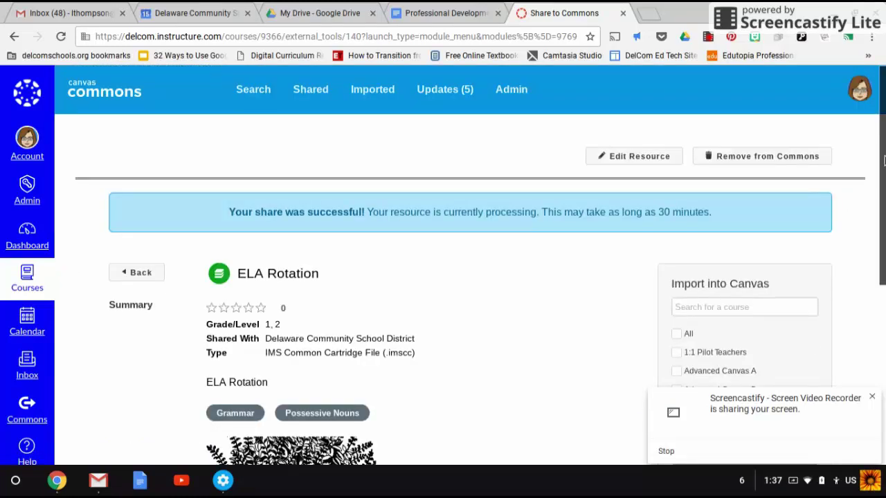
{"action": "scroll", "coordinate": [883, 161], "scroll_direction": "down", "scroll_amount": 2}
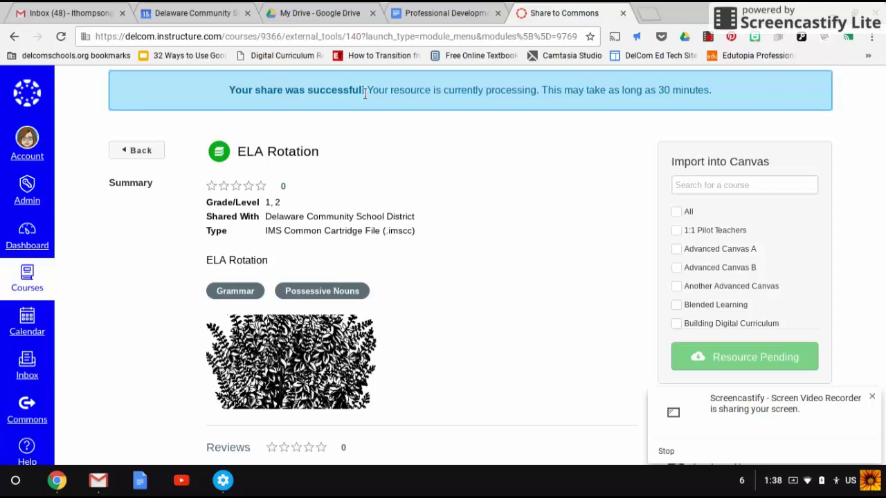
Open the Commons library, hide public resources, and browse the resources shared within the district
{"action": "left_click", "coordinate": [28, 405]}
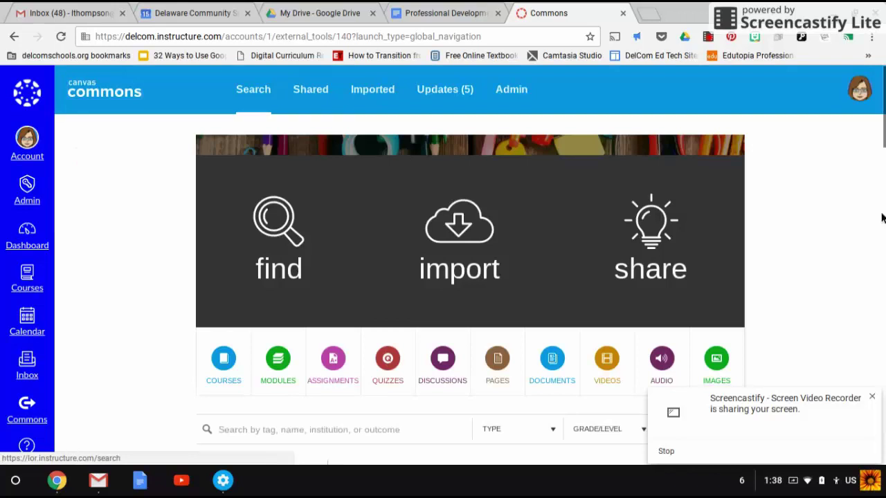
{"action": "scroll", "coordinate": [881, 218], "scroll_direction": "down", "scroll_amount": 2}
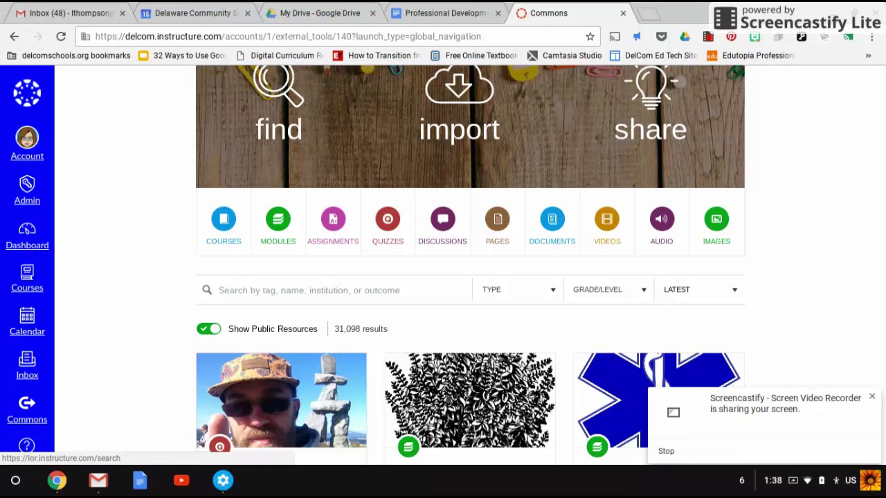
{"action": "scroll", "coordinate": [388, 277], "scroll_direction": "down", "scroll_amount": 3}
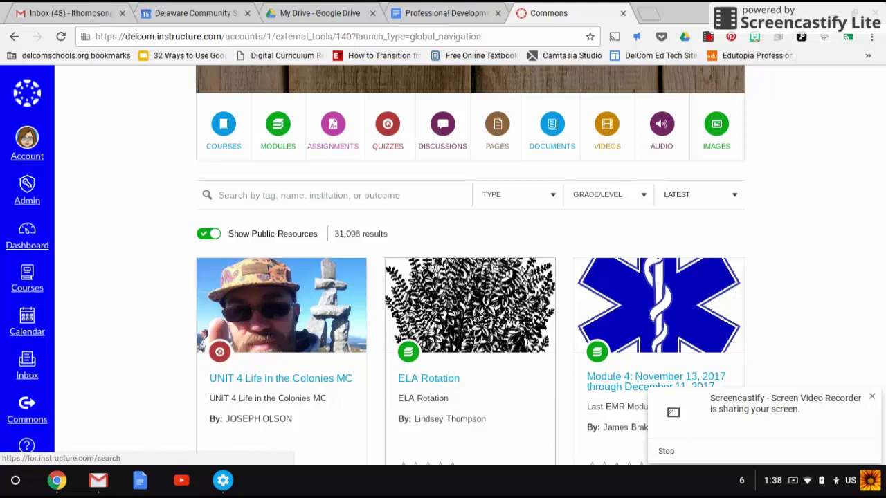
{"action": "left_click", "coordinate": [204, 236]}
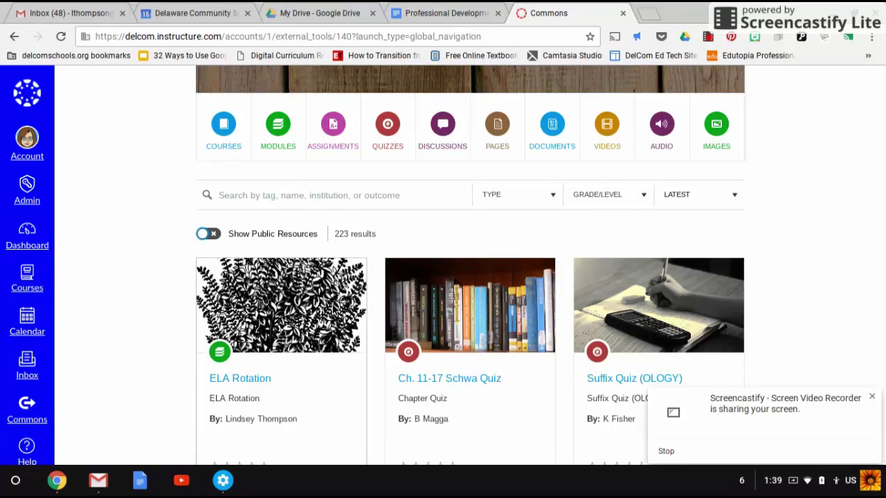
{"action": "scroll", "coordinate": [470, 277], "scroll_direction": "down", "scroll_amount": 6}
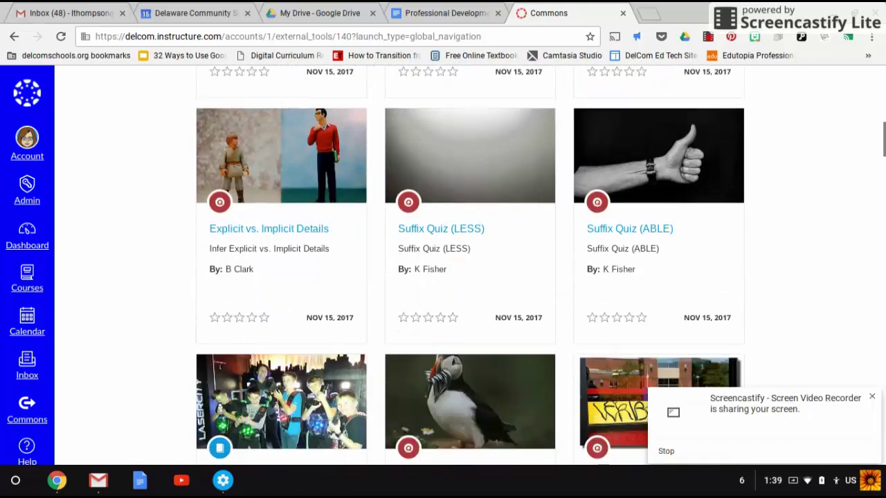
{"action": "scroll", "coordinate": [470, 277], "scroll_direction": "down", "scroll_amount": 1}
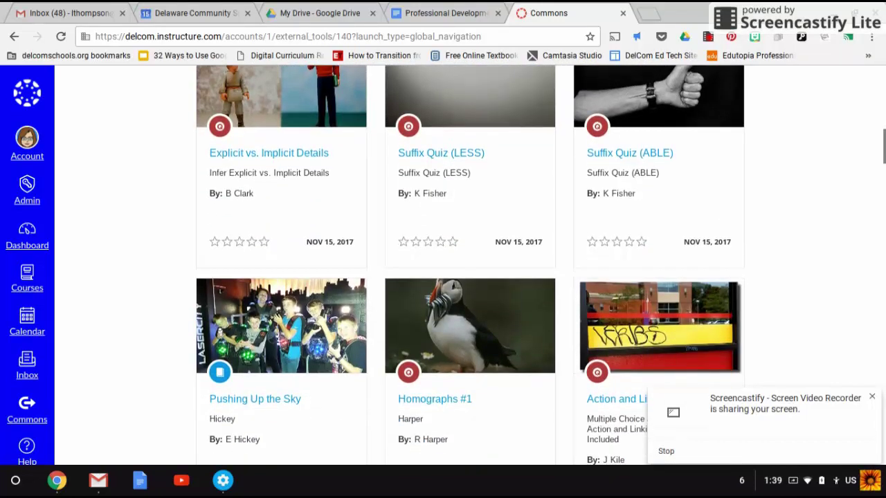
{"action": "scroll", "coordinate": [470, 277], "scroll_direction": "down", "scroll_amount": 3}
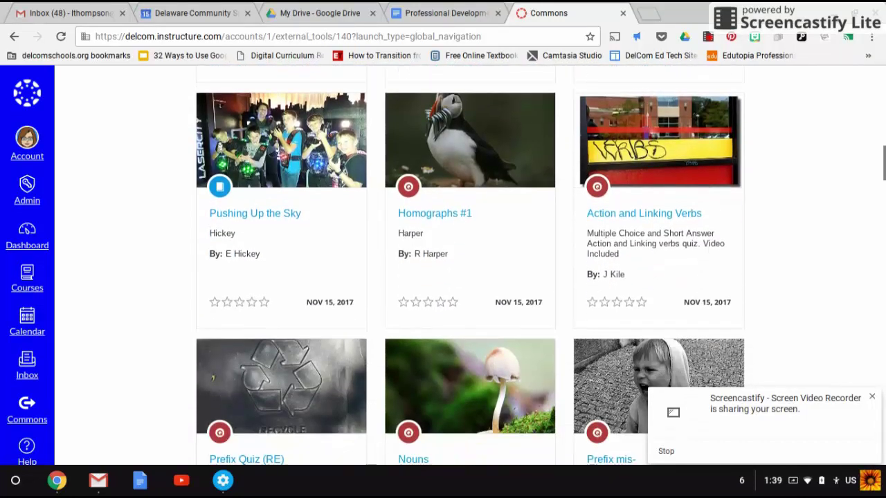
{"action": "scroll", "coordinate": [213, 378], "scroll_direction": "down", "scroll_amount": 1}
{"action": "scroll", "coordinate": [212, 378], "scroll_direction": "up", "scroll_amount": 3}
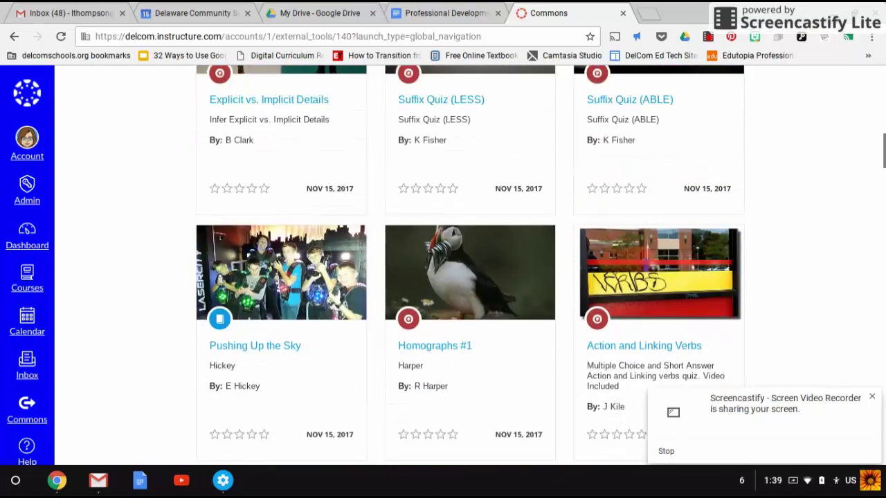
Search the district's shared resources by the sharer's last name and look through the matching items
{"action": "scroll", "coordinate": [470, 263], "scroll_direction": "up", "scroll_amount": 2}
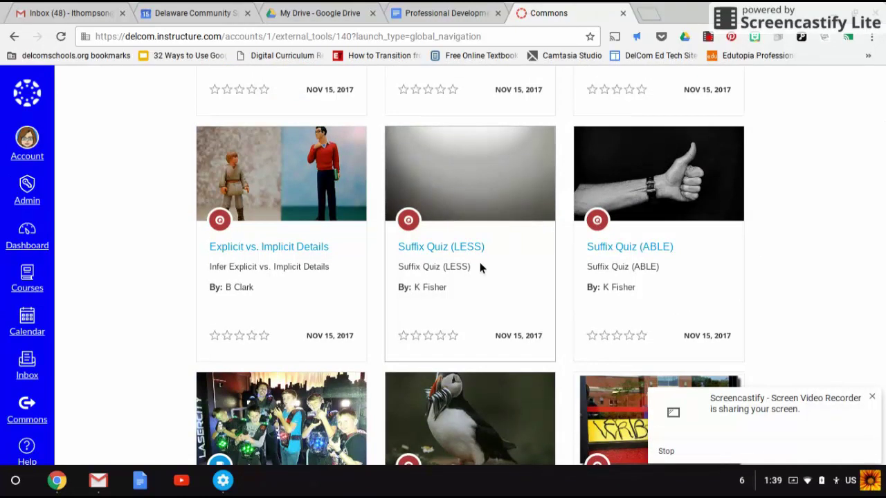
{"action": "scroll", "coordinate": [479, 262], "scroll_direction": "up", "scroll_amount": 2}
{"action": "scroll", "coordinate": [480, 263], "scroll_direction": "up", "scroll_amount": 1}
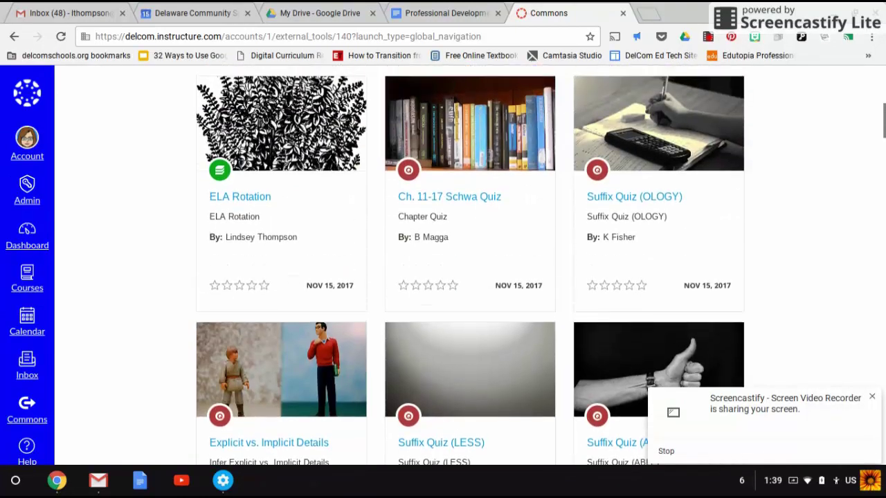
{"action": "scroll", "coordinate": [479, 262], "scroll_direction": "up", "scroll_amount": 1}
{"action": "scroll", "coordinate": [470, 267], "scroll_direction": "up", "scroll_amount": 4}
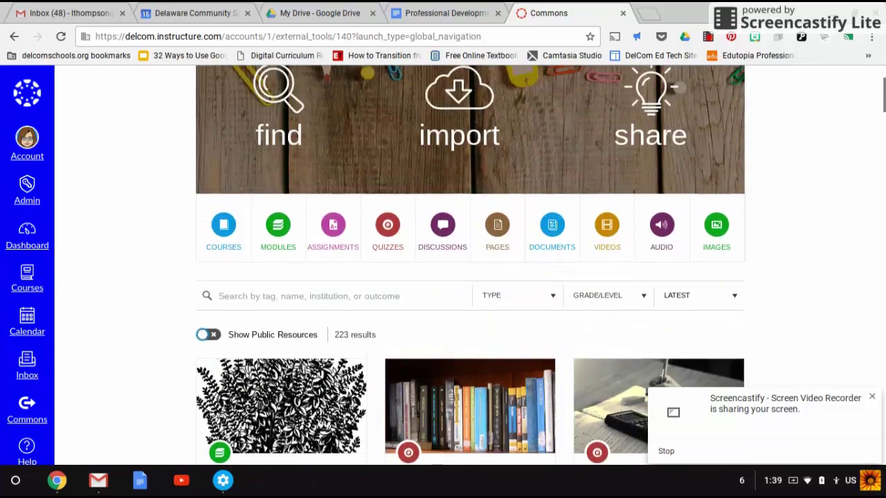
{"action": "scroll", "coordinate": [470, 268], "scroll_direction": "up", "scroll_amount": 1}
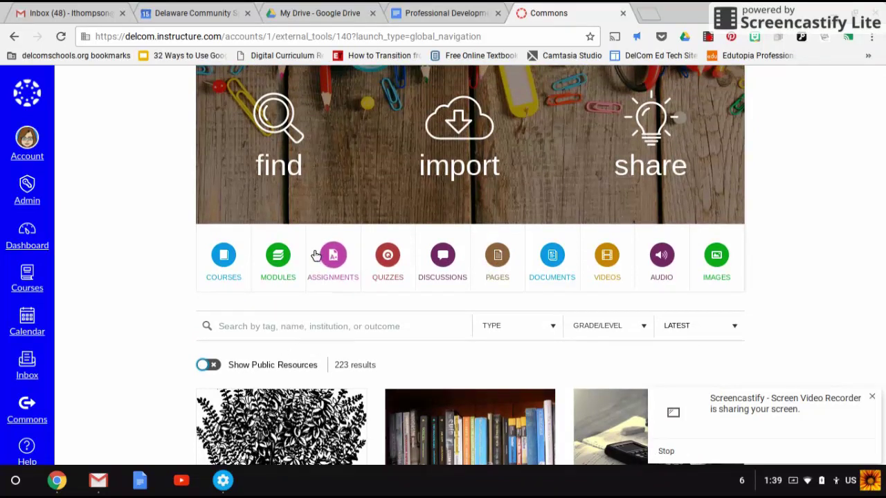
{"action": "left_click", "coordinate": [342, 326]}
{"action": "type", "text": "Thompso"}
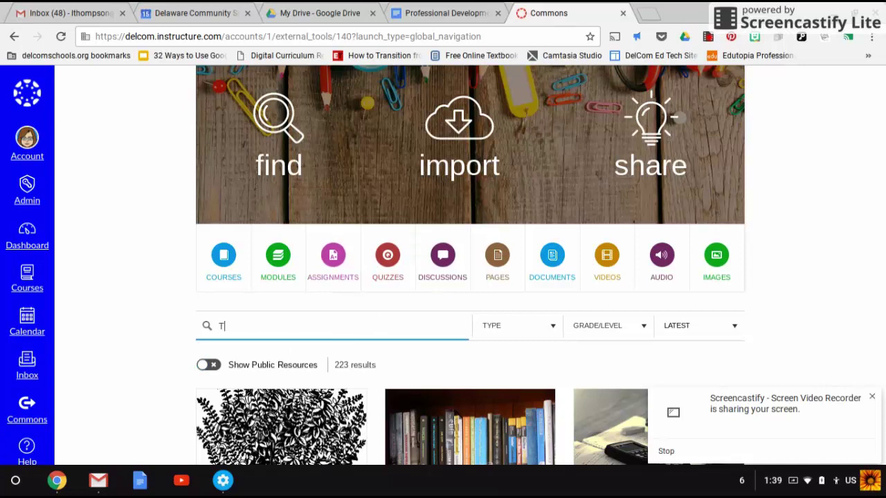
{"action": "type", "text": "n"}
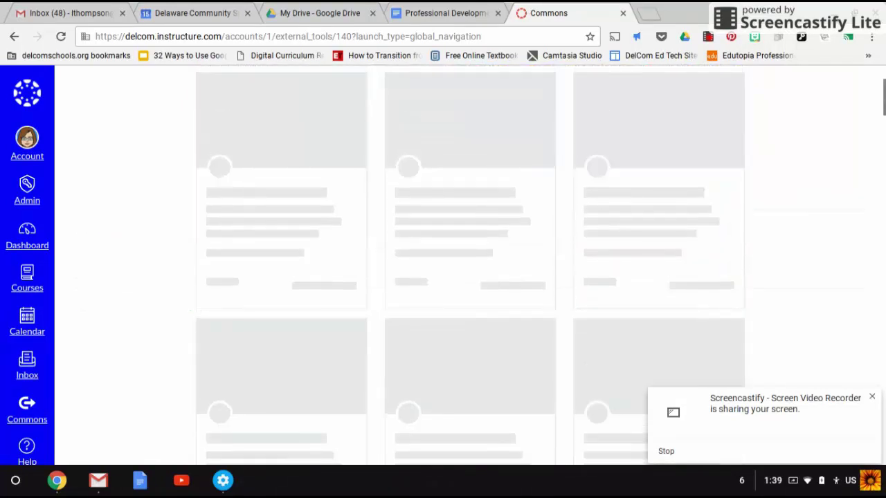
{"action": "scroll", "coordinate": [471, 265], "scroll_direction": "down", "scroll_amount": 1}
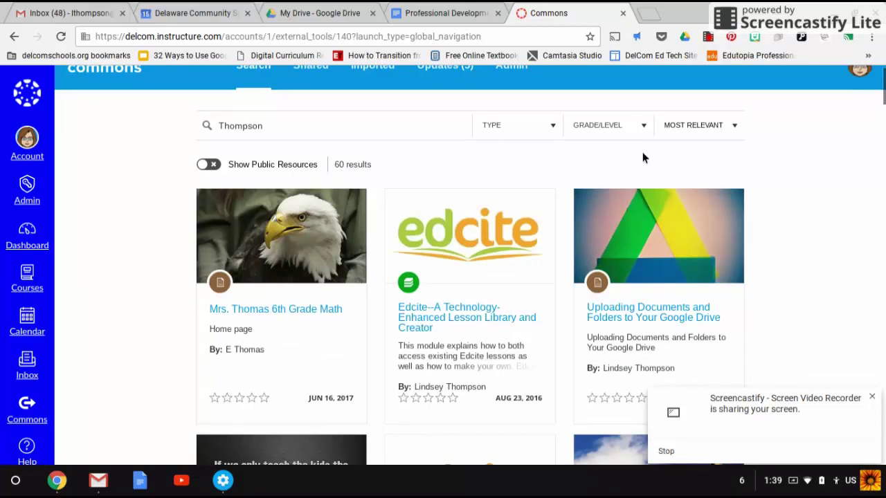
{"action": "scroll", "coordinate": [643, 158], "scroll_direction": "down", "scroll_amount": 2}
{"action": "scroll", "coordinate": [471, 276], "scroll_direction": "down", "scroll_amount": 1}
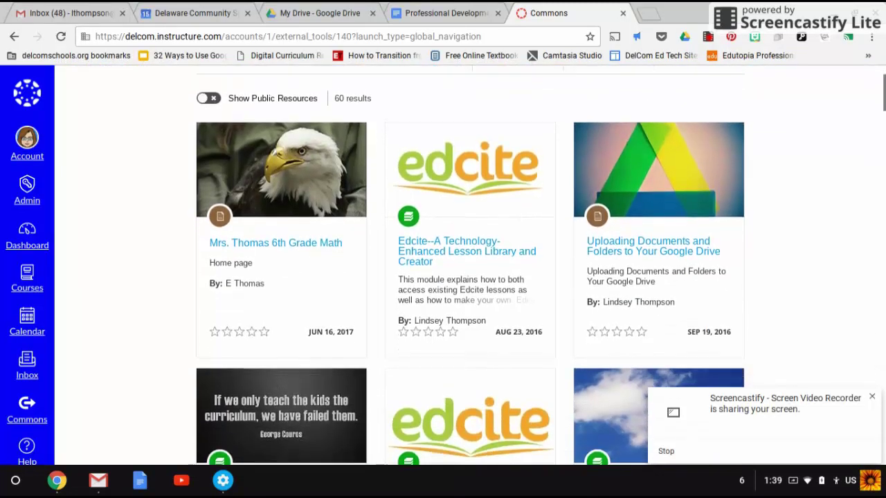
Clear the name search and open the details of the shared ELA Rotation resource
{"action": "scroll", "coordinate": [471, 277], "scroll_direction": "up", "scroll_amount": 3}
{"action": "left_click", "coordinate": [279, 128]}
{"action": "key", "text": "BackSpace"}
{"action": "key", "text": "BackSpace"}
{"action": "key", "text": "BackSpace"}
{"action": "key", "text": "BackSpace"}
{"action": "key", "text": "BackSpace"}
{"action": "key", "text": "BackSpace"}
{"action": "key", "text": "BackSpace"}
{"action": "key", "text": "BackSpace"}
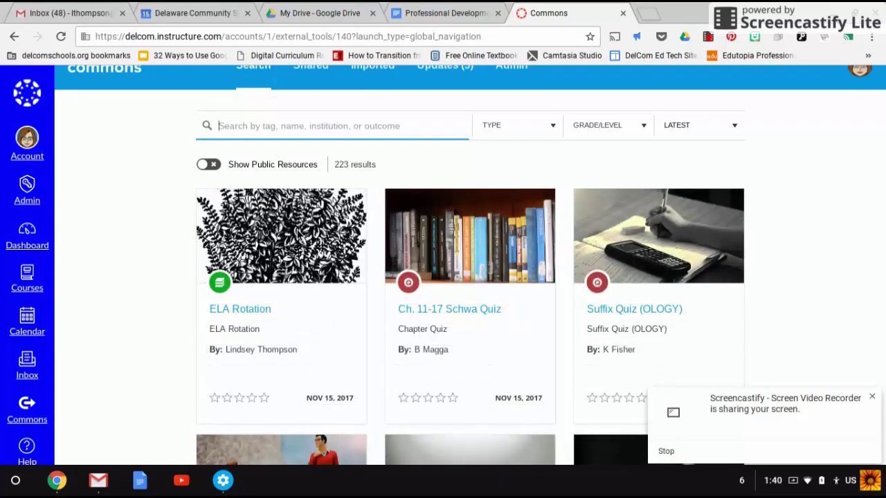
{"action": "left_click", "coordinate": [237, 311]}
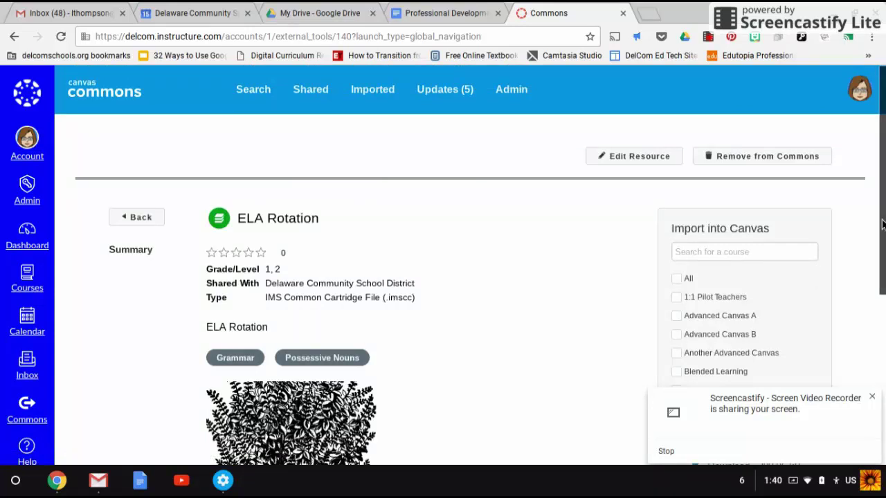
Select the course "Fake" as the destination for importing the ELA Rotation module into Canvas
{"action": "scroll", "coordinate": [881, 223], "scroll_direction": "down", "scroll_amount": 2}
{"action": "scroll", "coordinate": [791, 230], "scroll_direction": "down", "scroll_amount": 5}
{"action": "scroll", "coordinate": [745, 245], "scroll_direction": "down", "scroll_amount": 4}
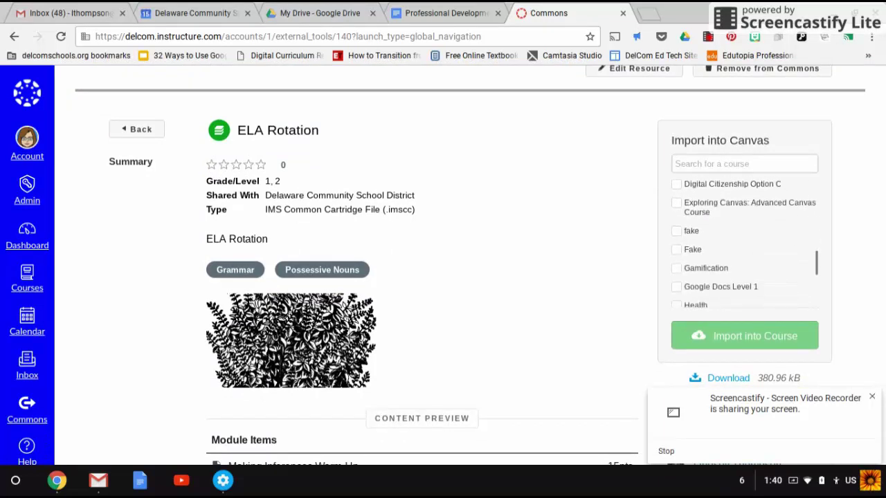
{"action": "left_click", "coordinate": [677, 250]}
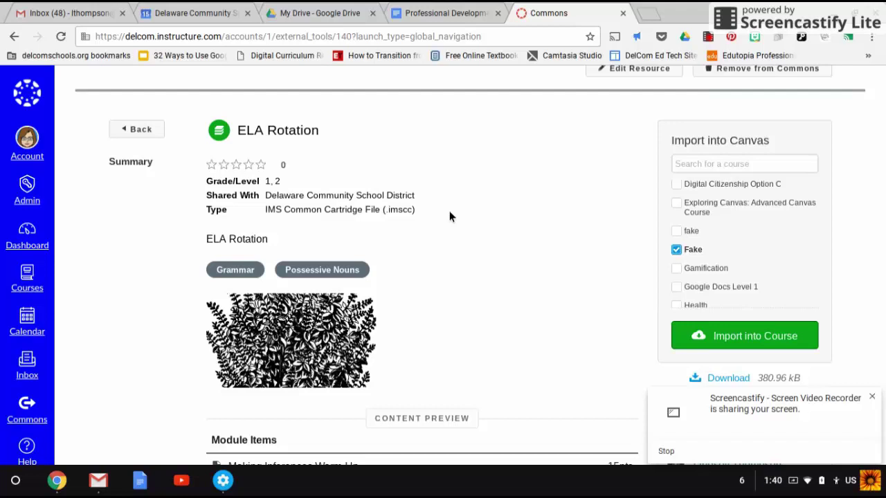
Return to the Commons library, search it for "nouns" with public resources included, and browse the matching resources
{"action": "scroll", "coordinate": [449, 216], "scroll_direction": "up", "scroll_amount": 2}
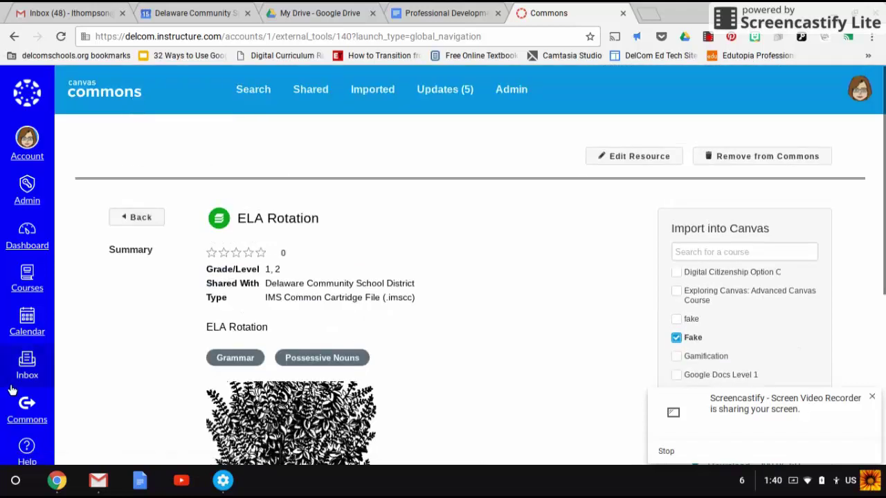
{"action": "left_click", "coordinate": [23, 406]}
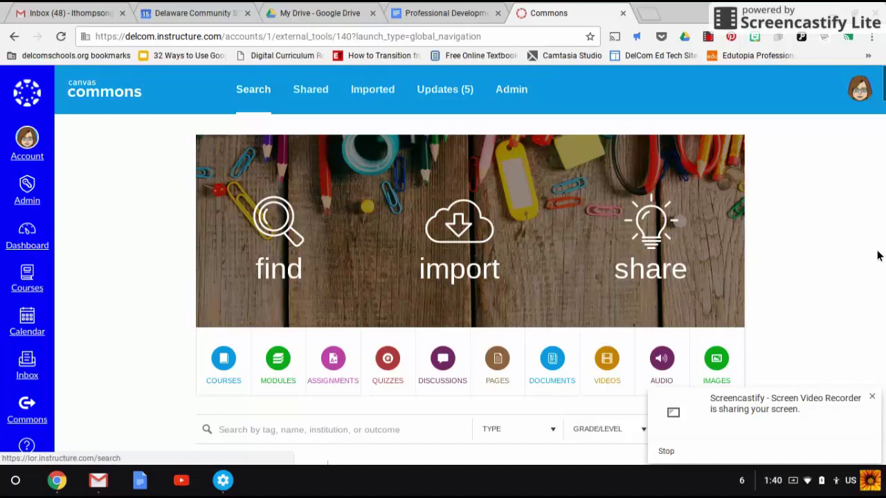
{"action": "scroll", "coordinate": [471, 264], "scroll_direction": "down", "scroll_amount": 4}
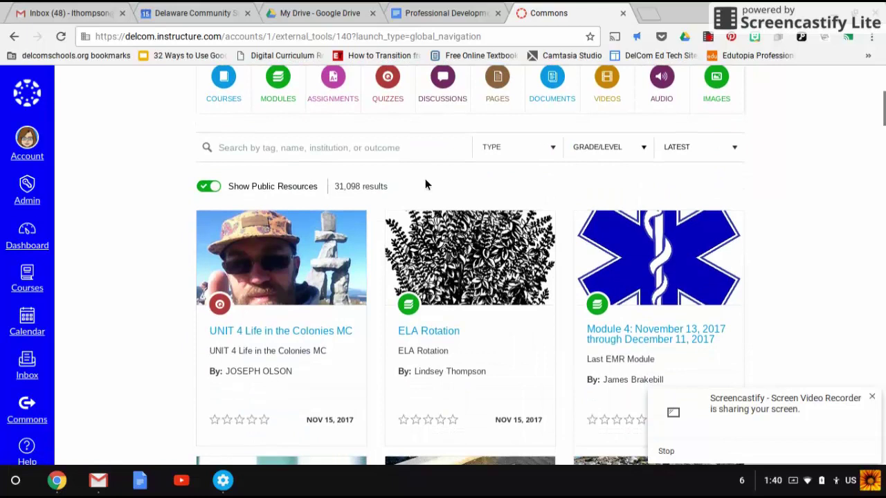
{"action": "left_click", "coordinate": [391, 143]}
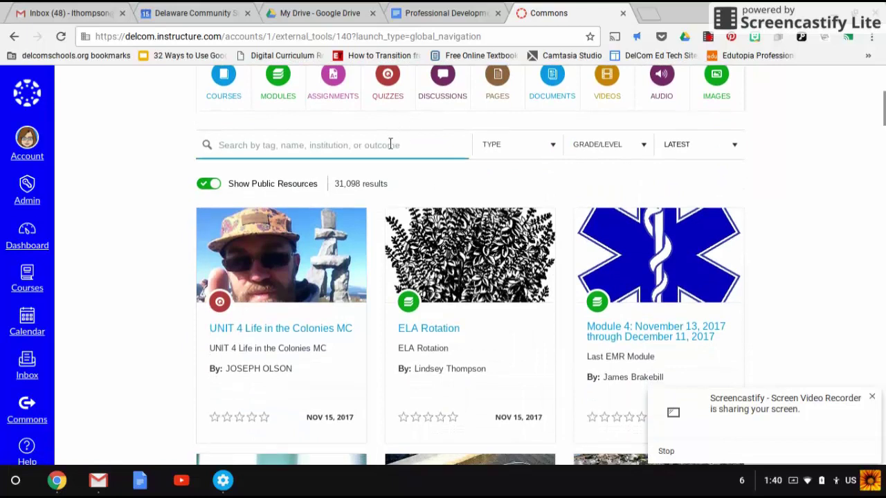
{"action": "type", "text": "nouns"}
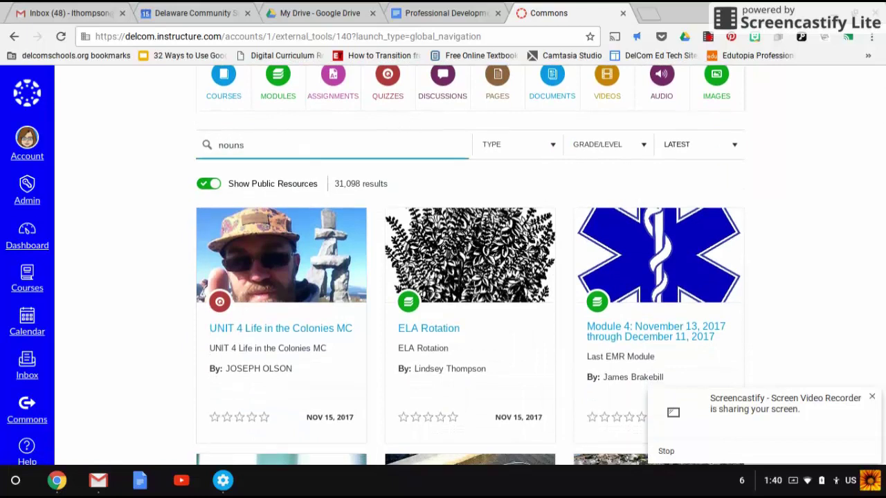
{"action": "key", "text": "Return"}
{"action": "scroll", "coordinate": [693, 163], "scroll_direction": "down", "scroll_amount": 4}
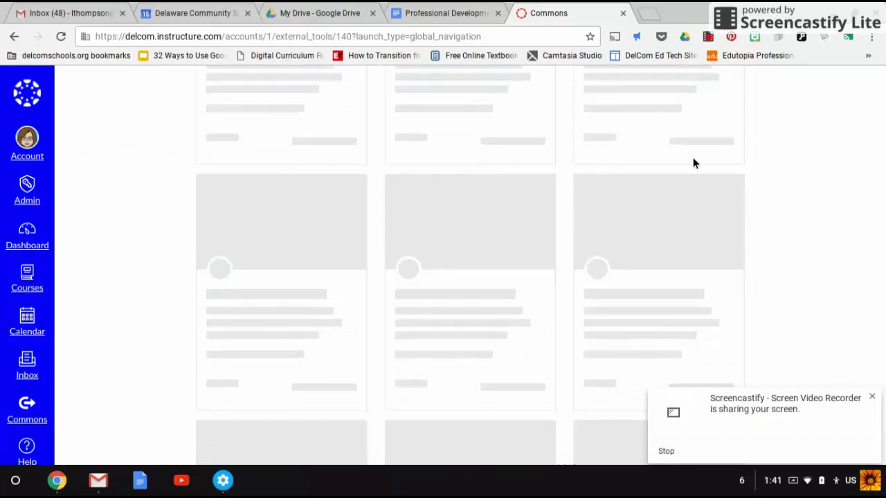
{"action": "scroll", "coordinate": [694, 163], "scroll_direction": "up", "scroll_amount": 2}
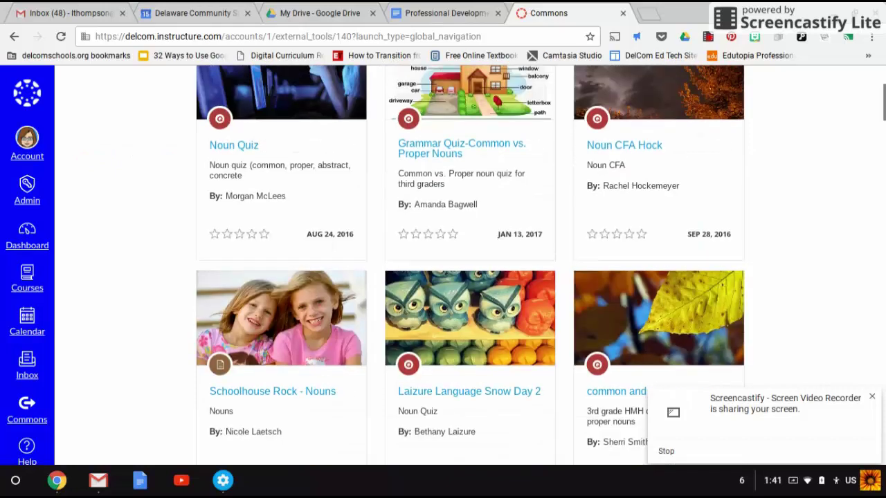
{"action": "scroll", "coordinate": [470, 266], "scroll_direction": "up", "scroll_amount": 2}
{"action": "scroll", "coordinate": [470, 266], "scroll_direction": "down", "scroll_amount": 2}
{"action": "scroll", "coordinate": [282, 393], "scroll_direction": "down", "scroll_amount": 8}
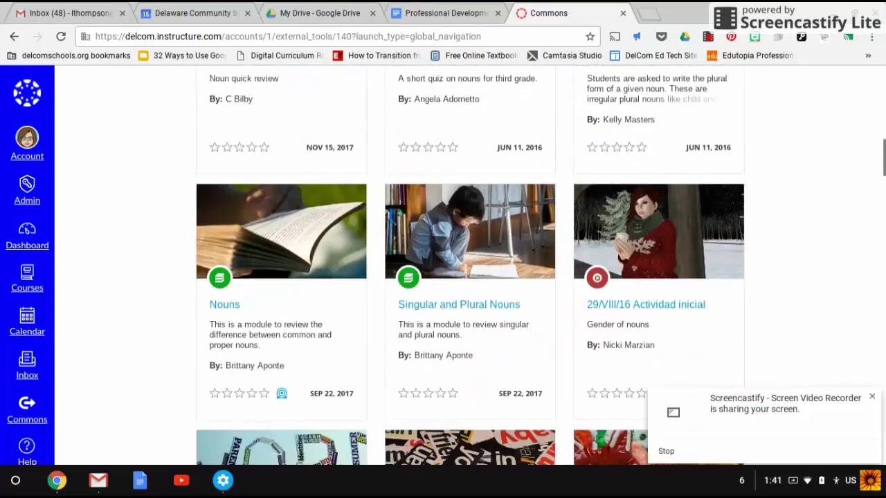